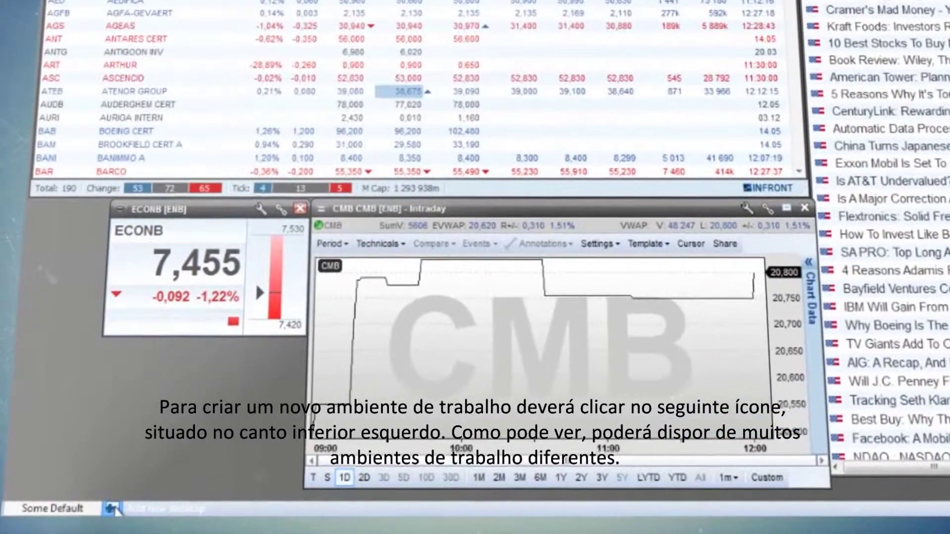
Add a new desktop tab and name it 'My Desktop'
left_click(113, 508)
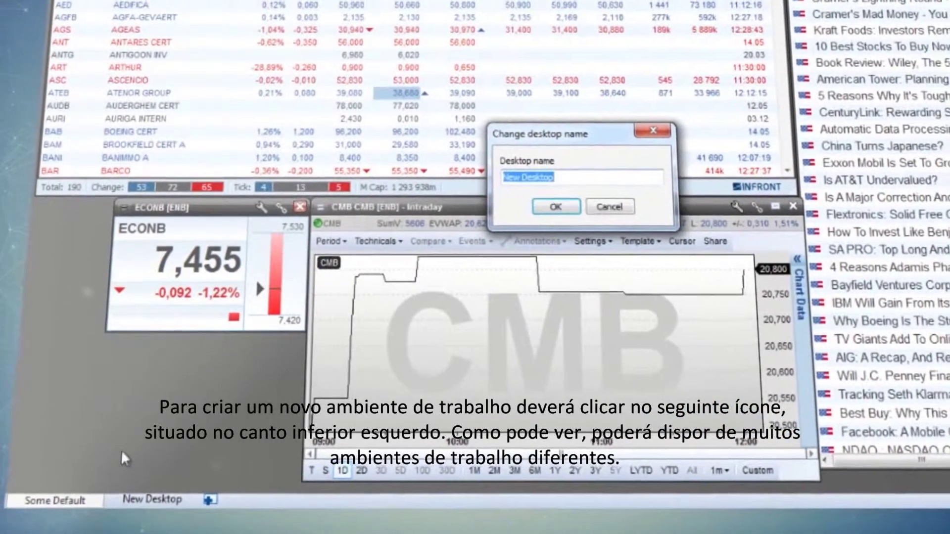
type("My ")
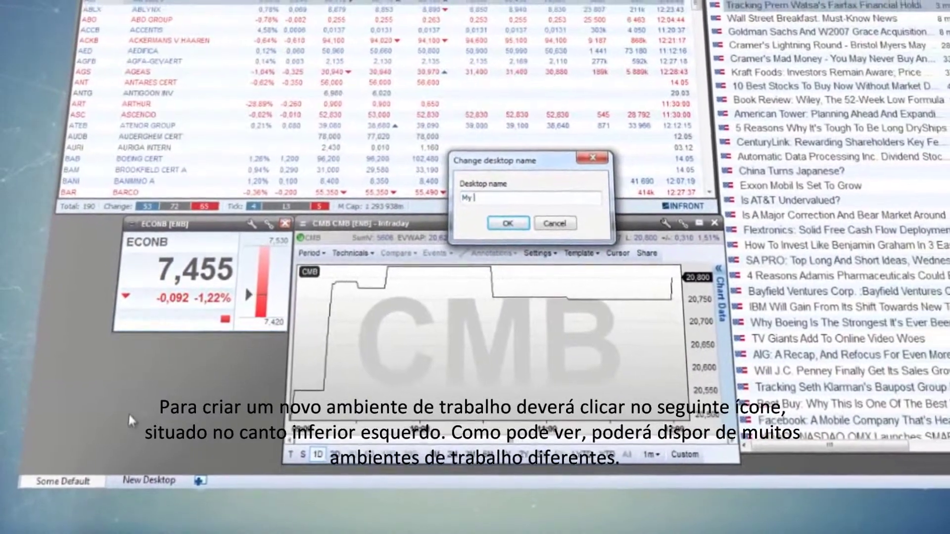
type("Desktop")
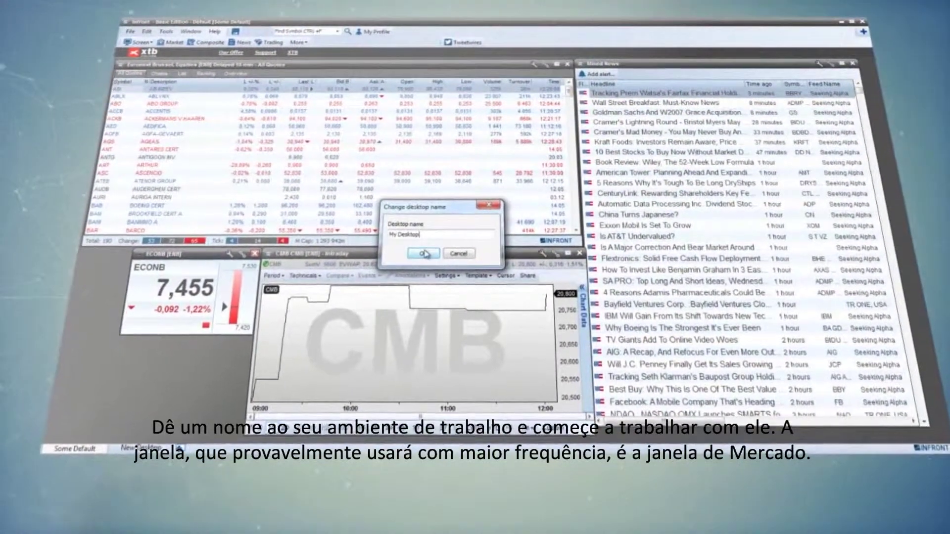
left_click(423, 254)
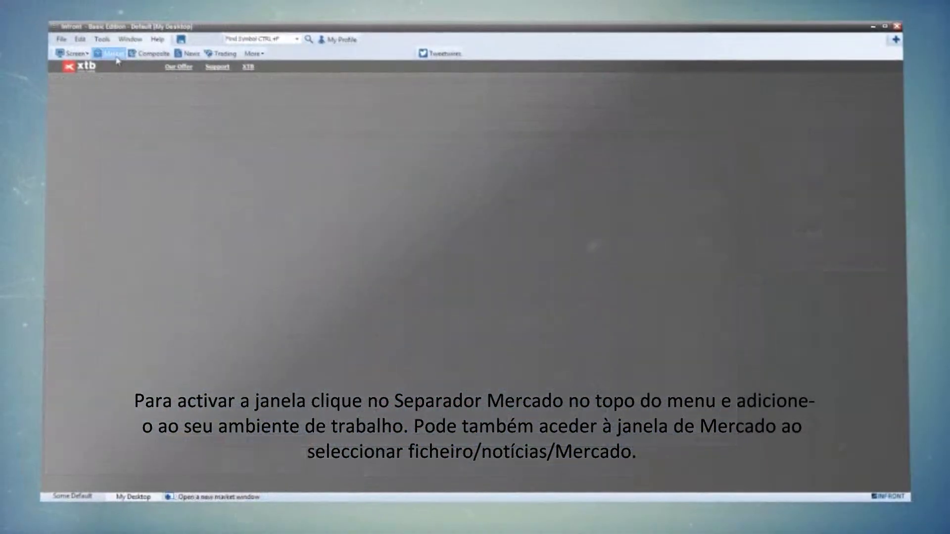
Bring up the Select Market dialog through File > New > Market
left_click(114, 54)
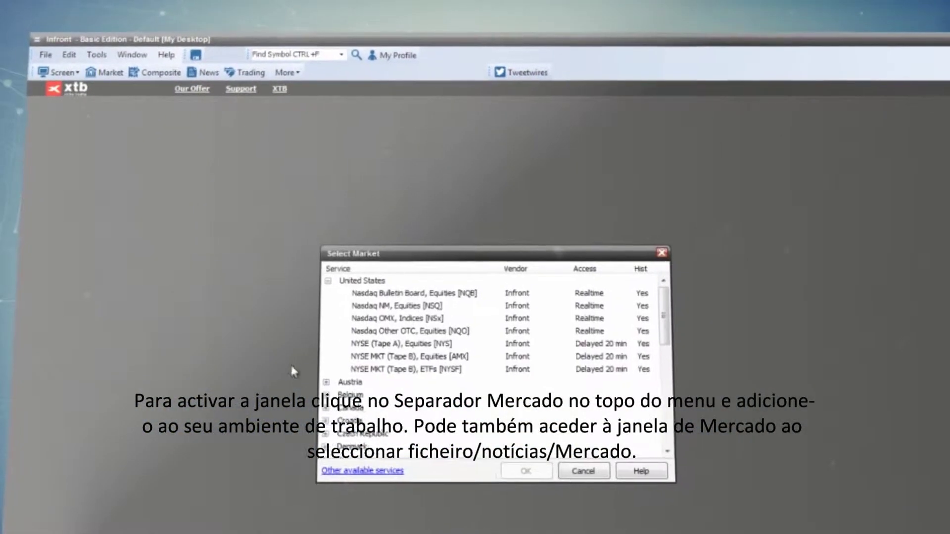
left_click(326, 407)
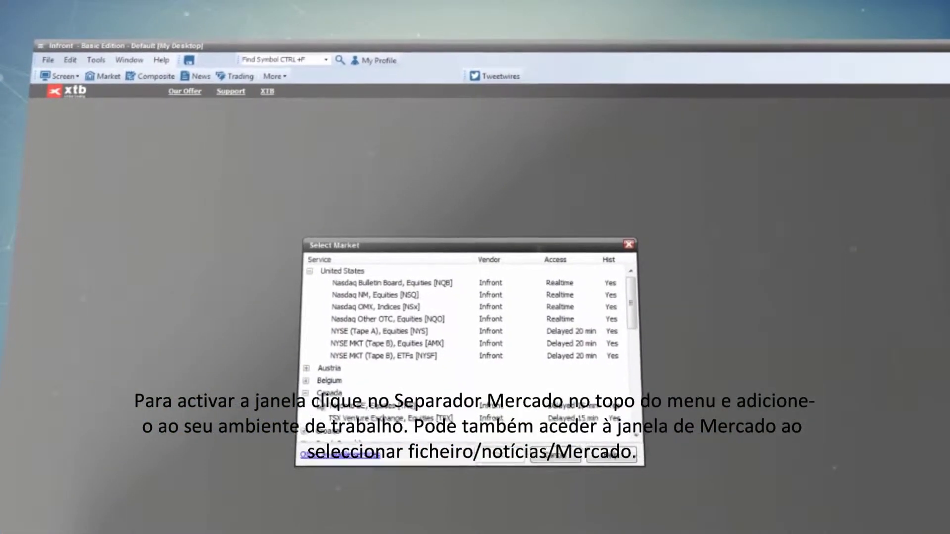
double_click(394, 420)
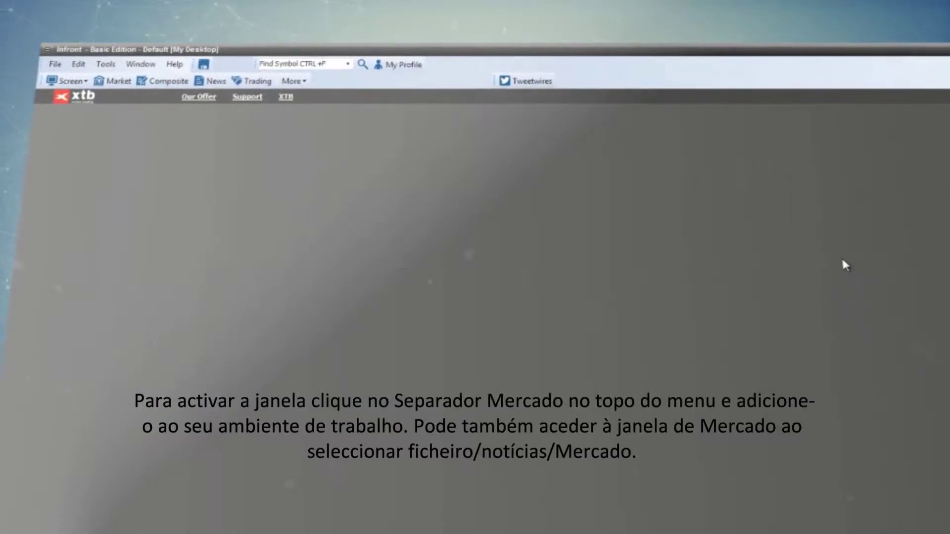
left_click(59, 64)
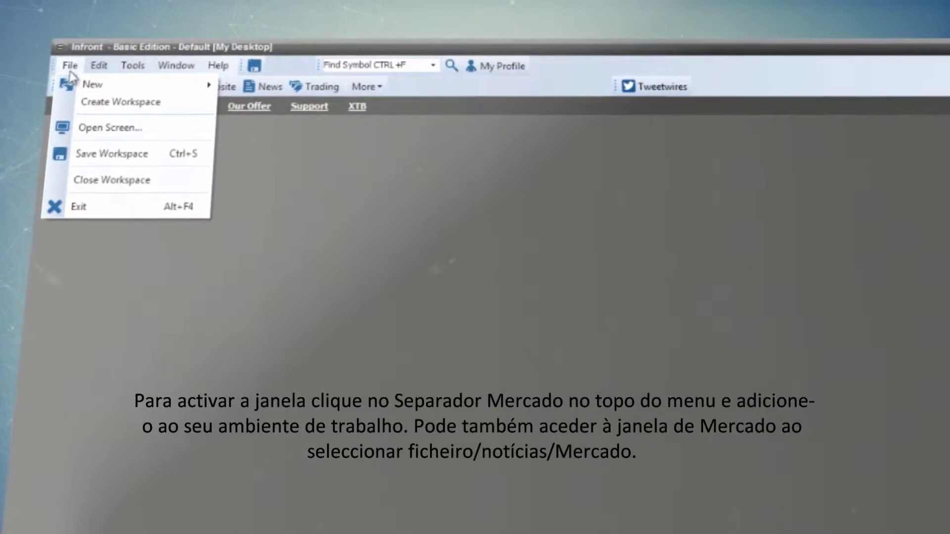
mouse_move(202, 90)
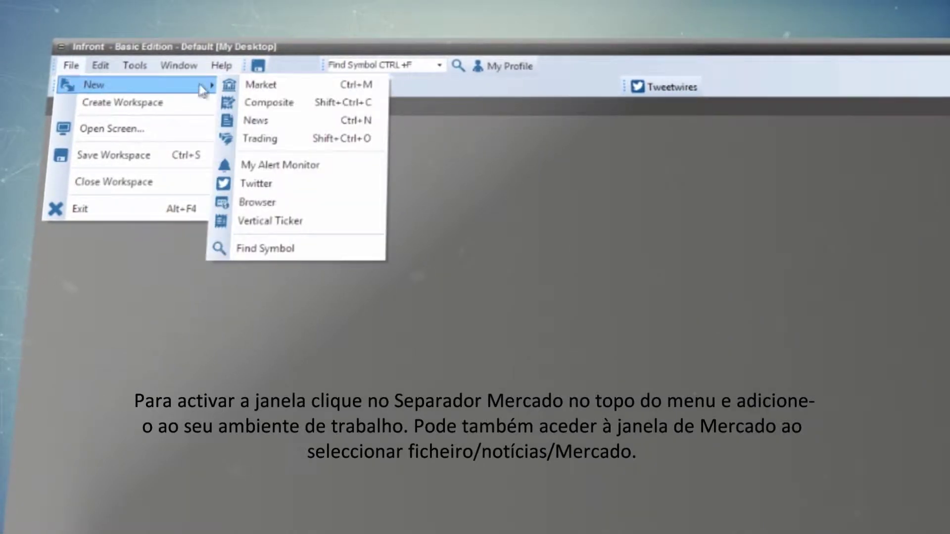
left_click(269, 89)
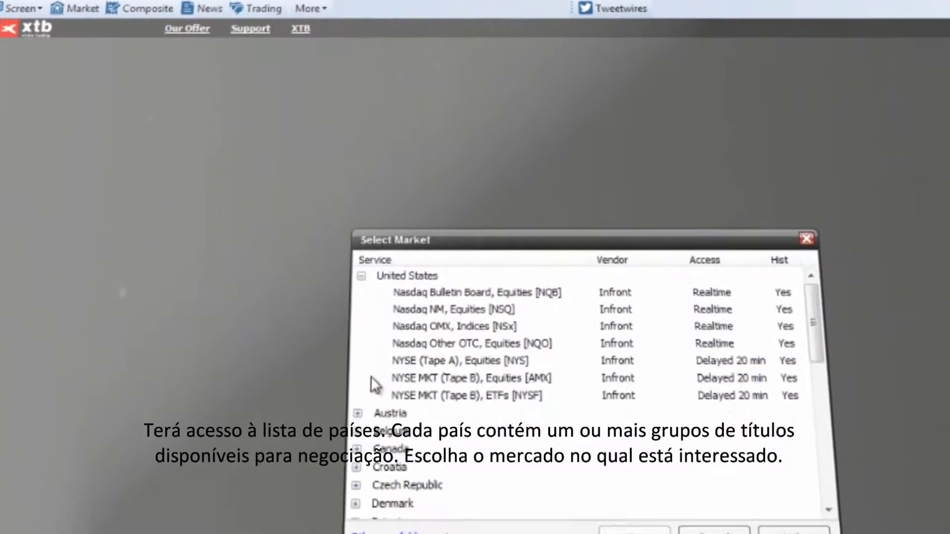
Expand France and open the Euronext Paris, Equities [ENP] market window
left_click(360, 434)
scroll(359, 460, "down", 2)
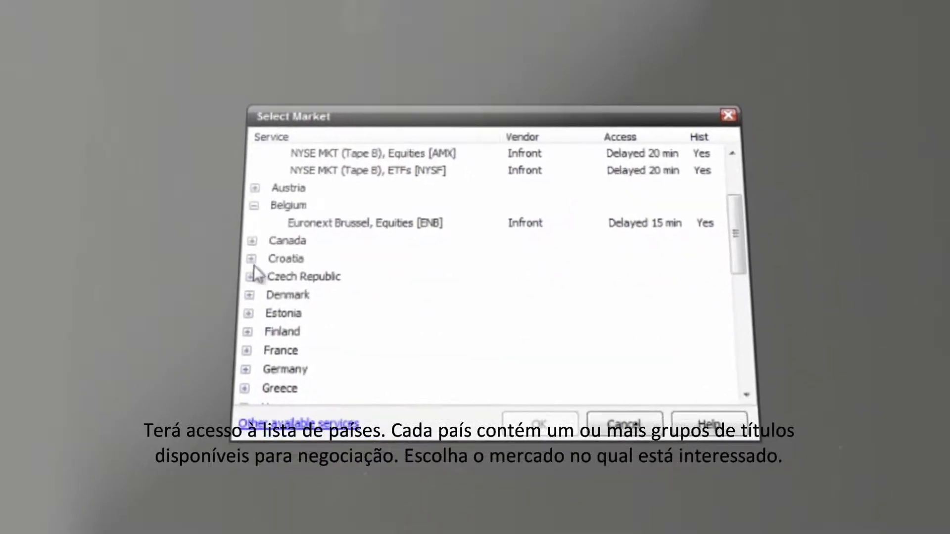
left_click(252, 260)
scroll(250, 262, "down", 2)
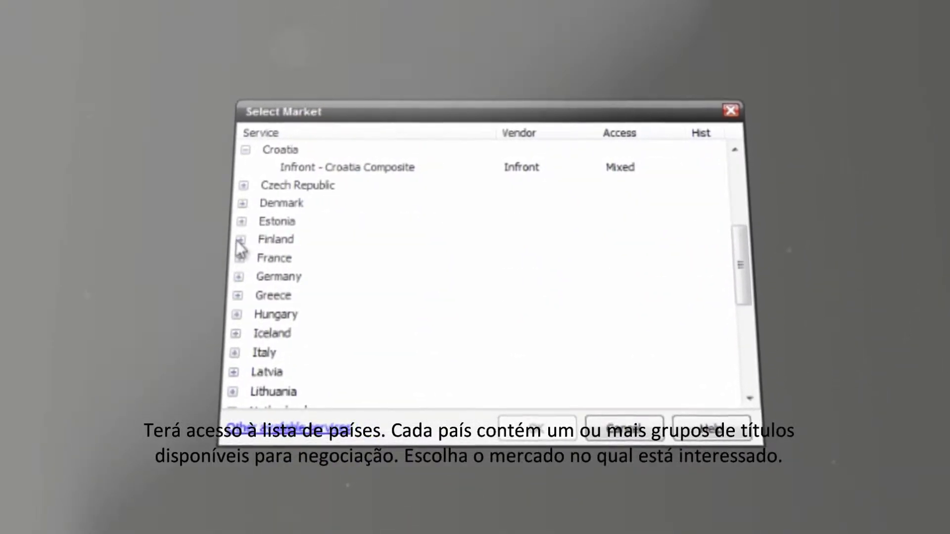
left_click(240, 241)
left_click(241, 222)
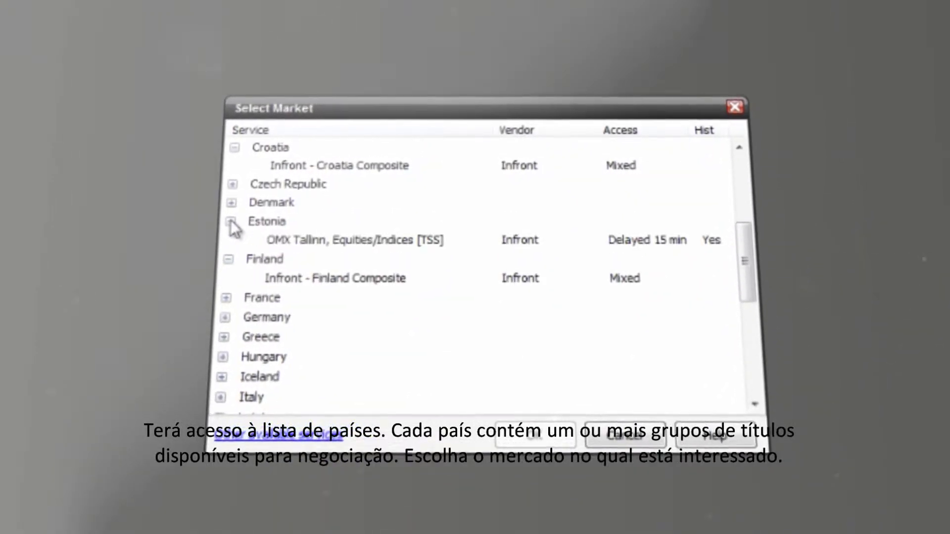
left_click(225, 298)
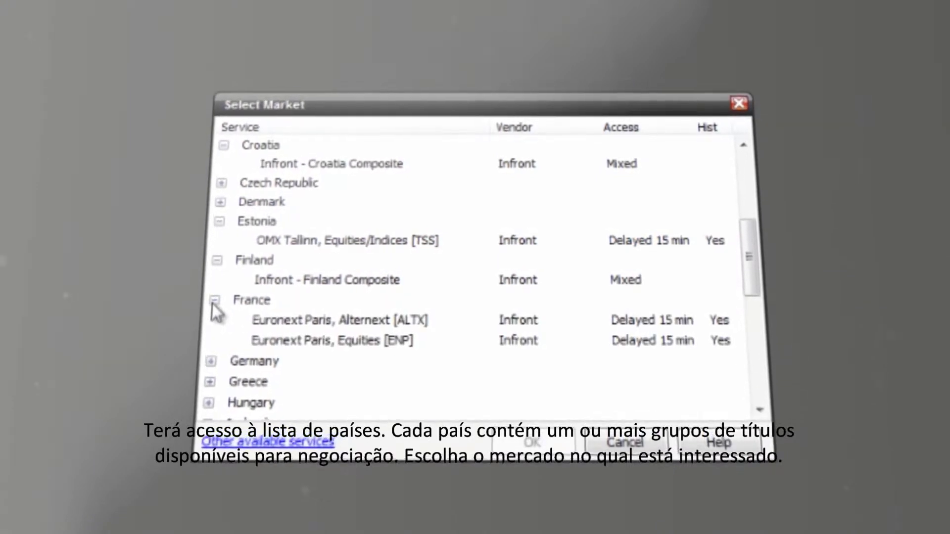
left_click(311, 340)
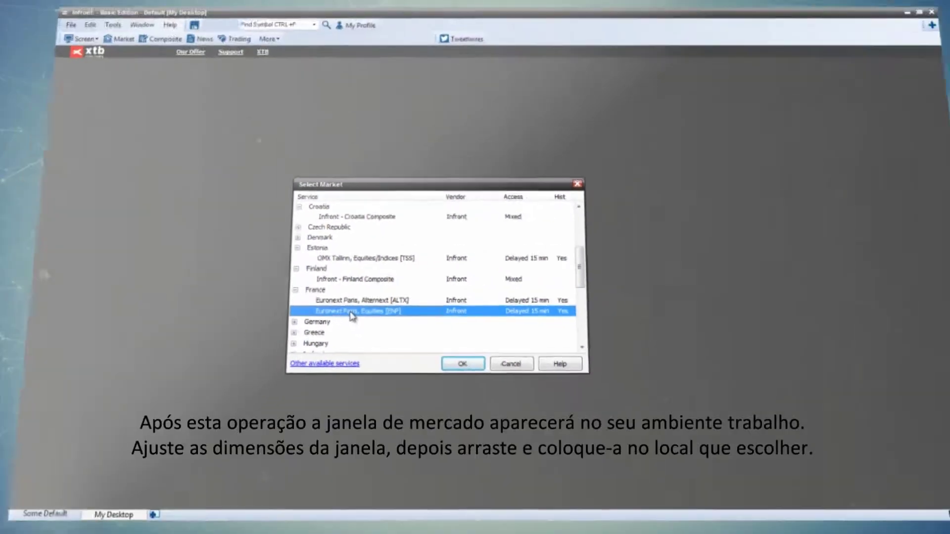
double_click(325, 331)
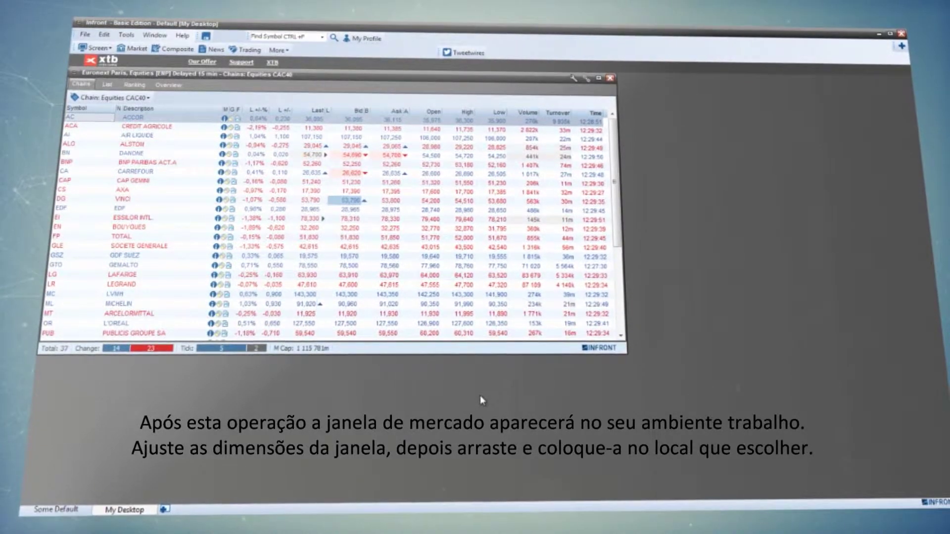
Shrink the Euronext Paris window and set its chain to Equities CAC40
left_click_drag(623, 345, 604, 324)
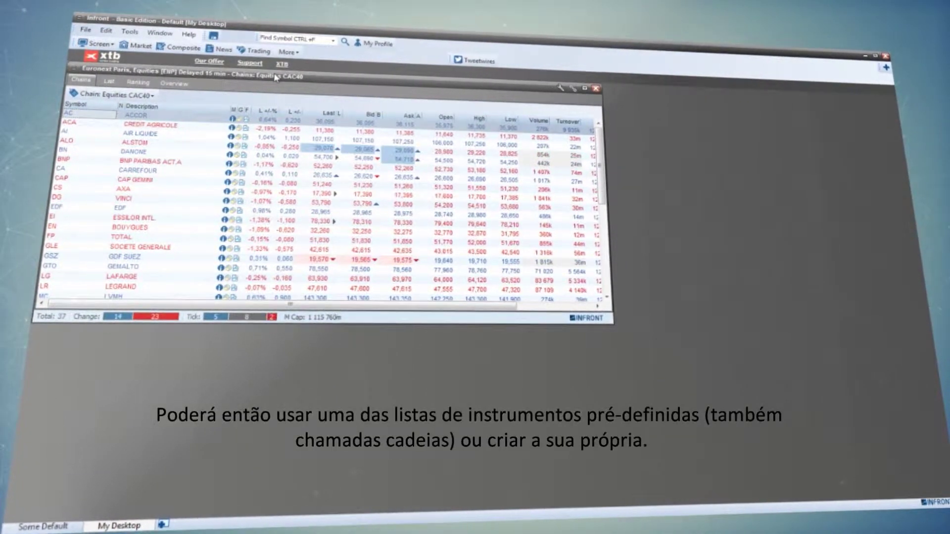
left_click(117, 95)
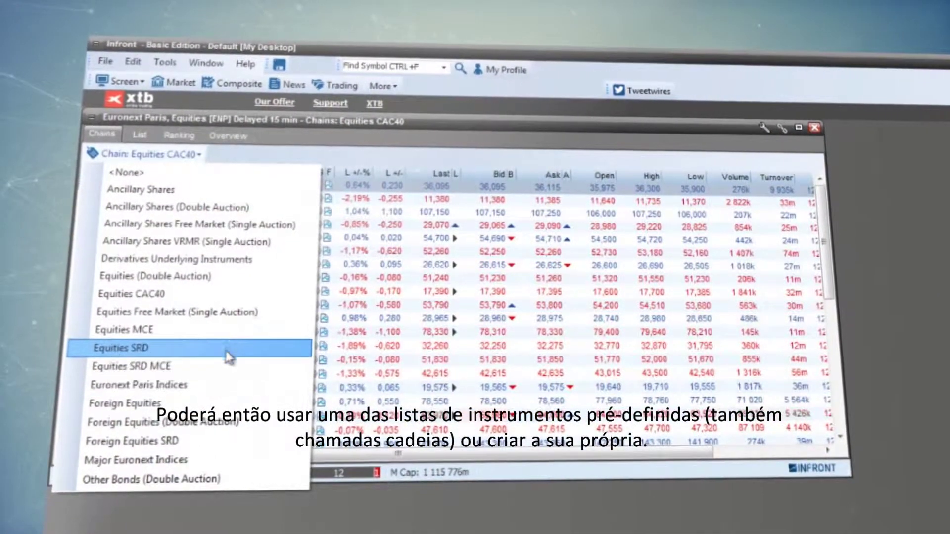
left_click(222, 297)
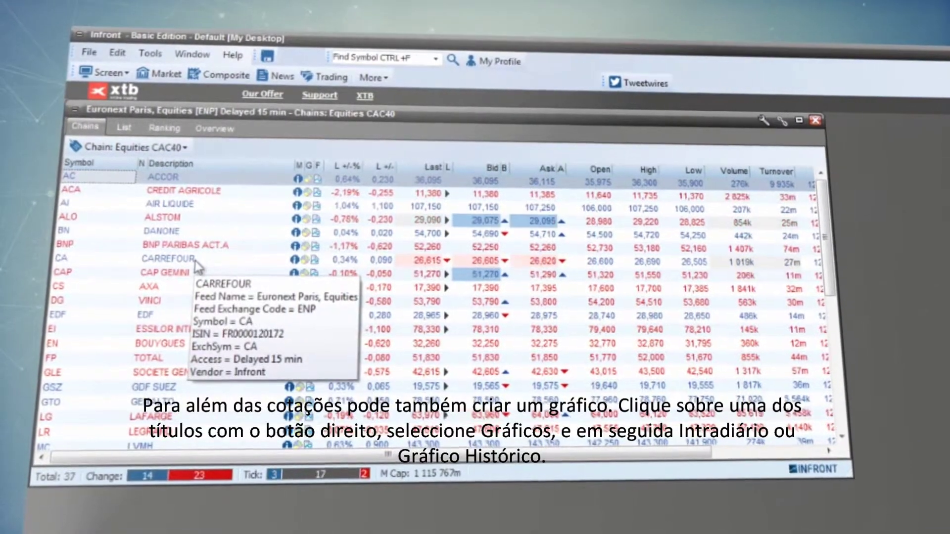
Open a Carrefour intraday chart and place it, shortened, below the CAC40 list
right_click(197, 262)
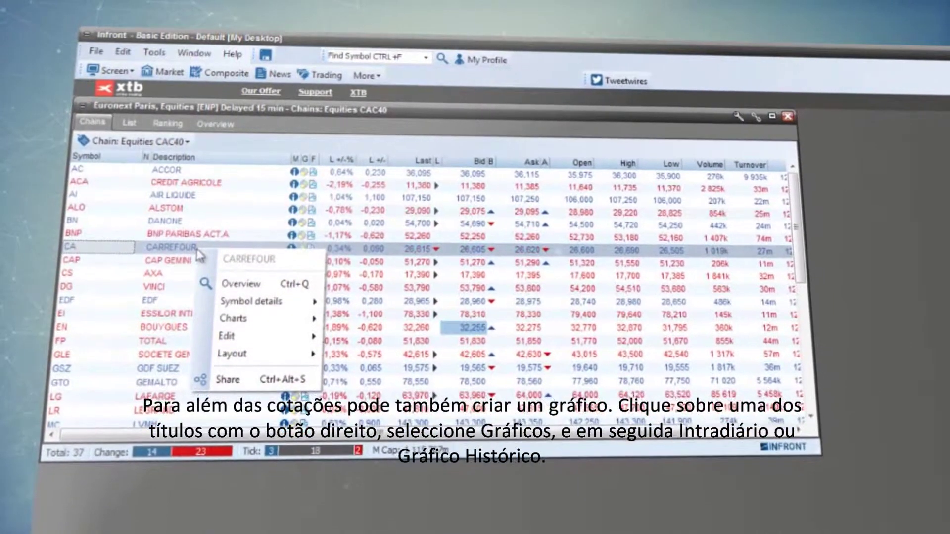
mouse_move(255, 318)
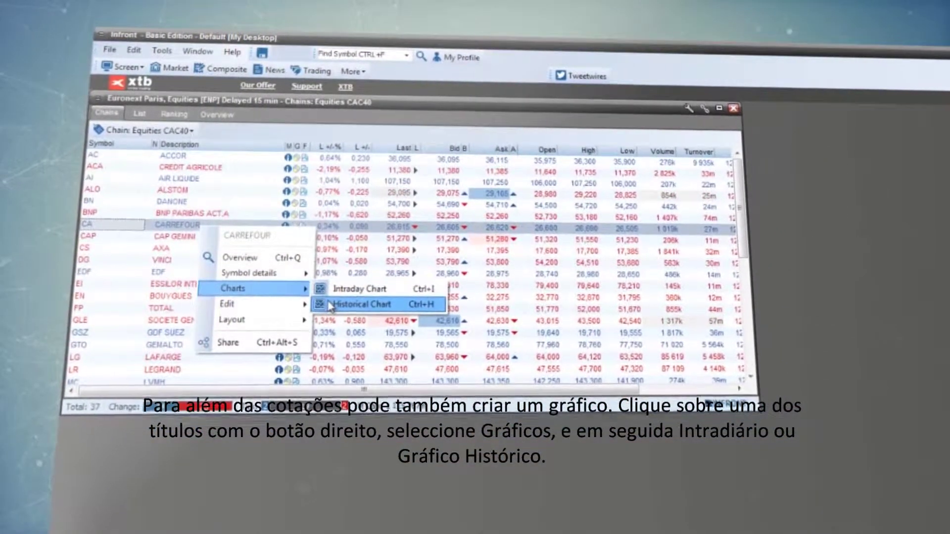
left_click(332, 299)
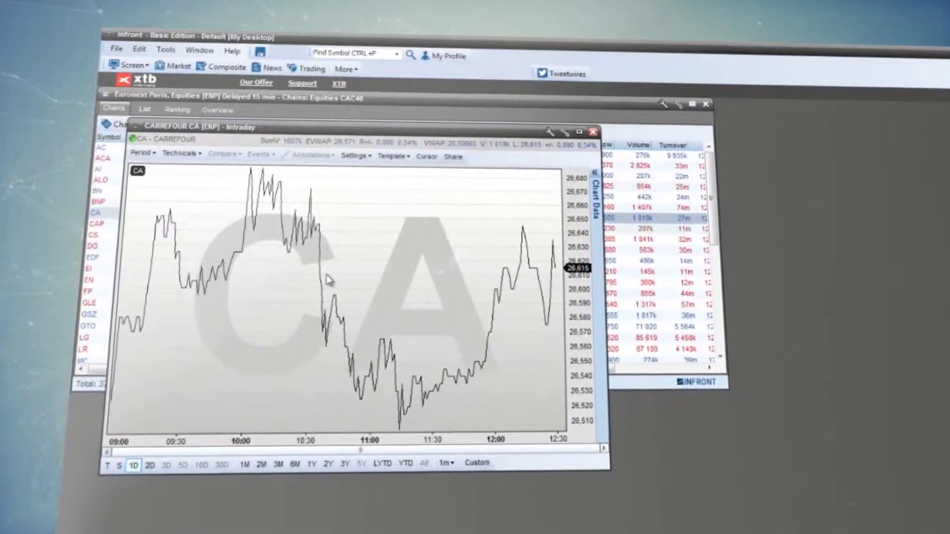
left_click_drag(324, 124, 332, 321)
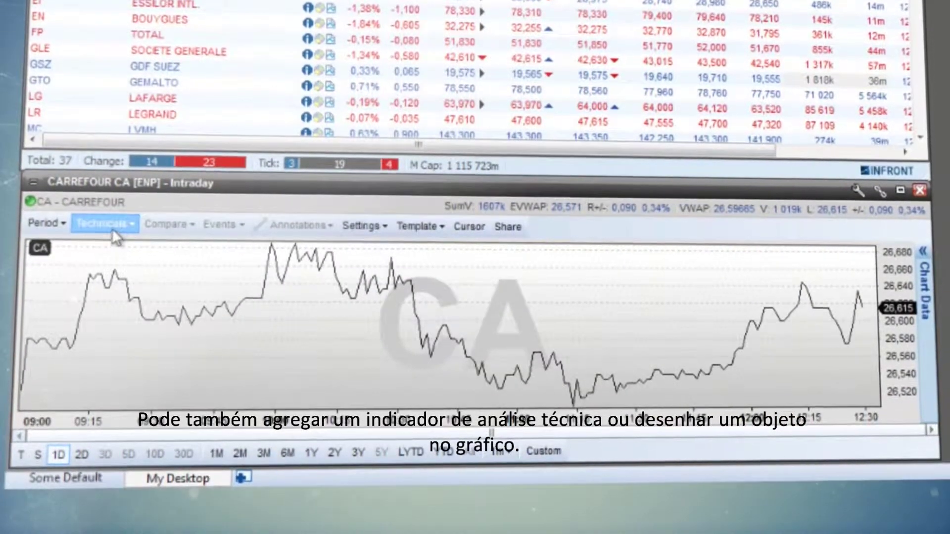
Overlay an EMA (Last 60) on the Carrefour chart and switch to the 2M period
left_click(112, 226)
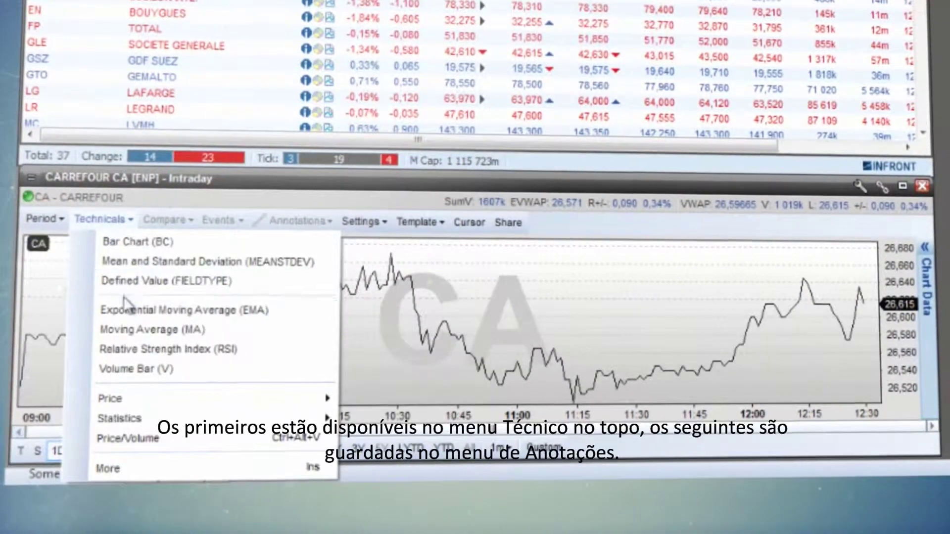
left_click(128, 310)
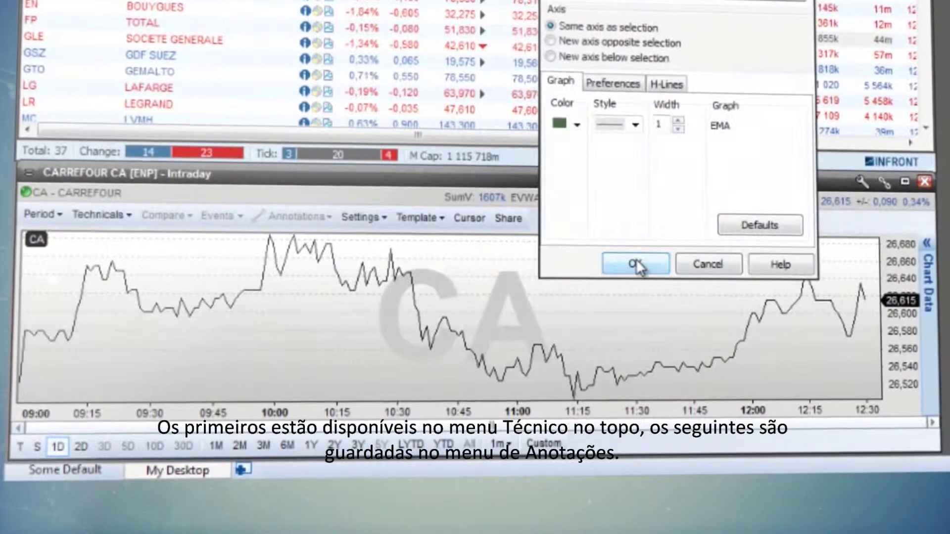
left_click(636, 264)
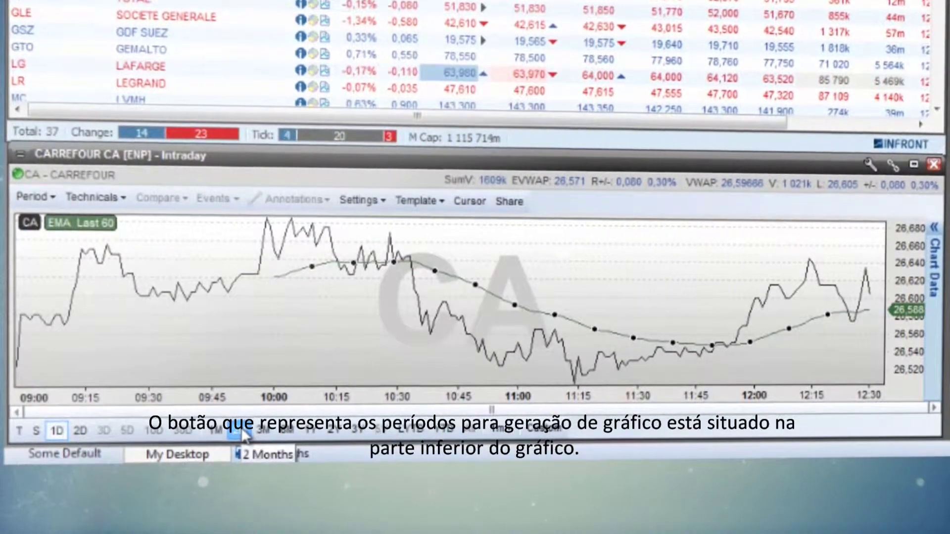
left_click(241, 427)
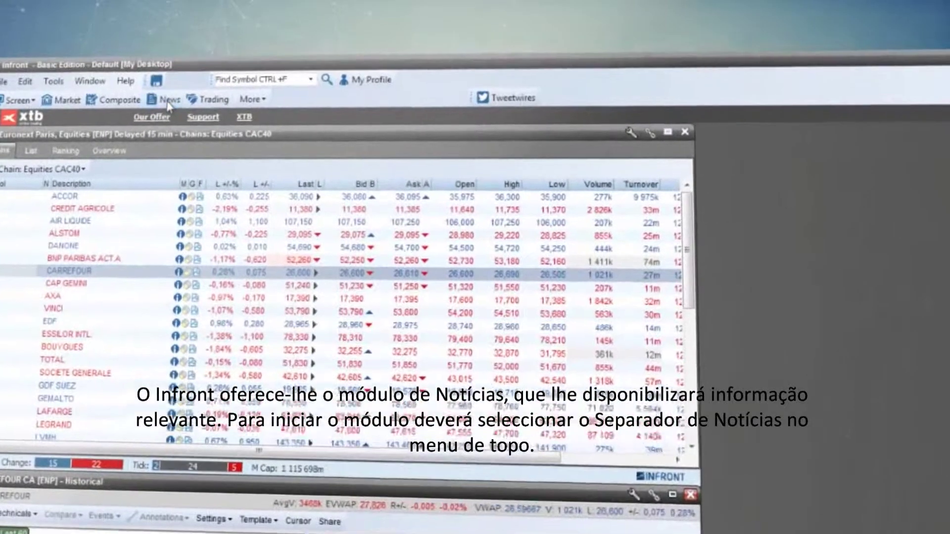
Open a French Mixed News window and resize it in the upper right beside the CAC40 list
left_click(223, 68)
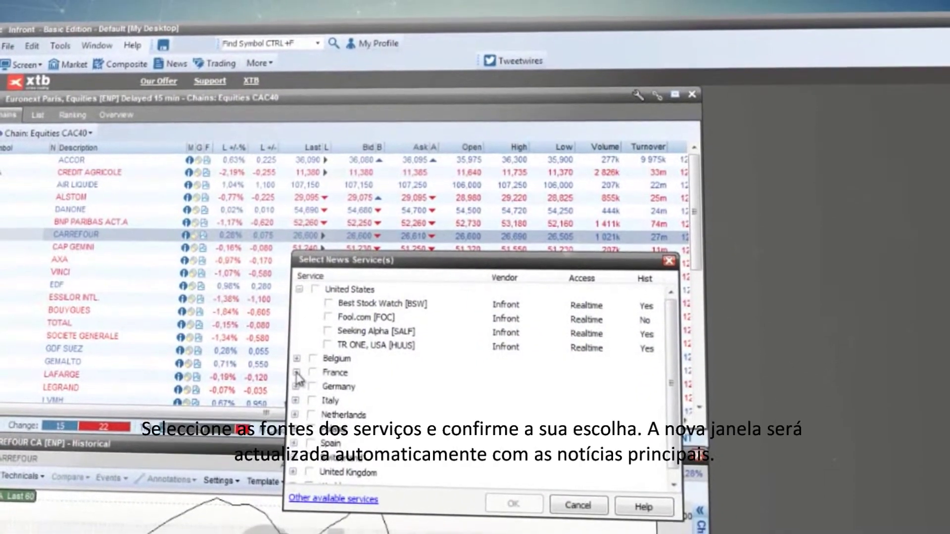
left_click(297, 373)
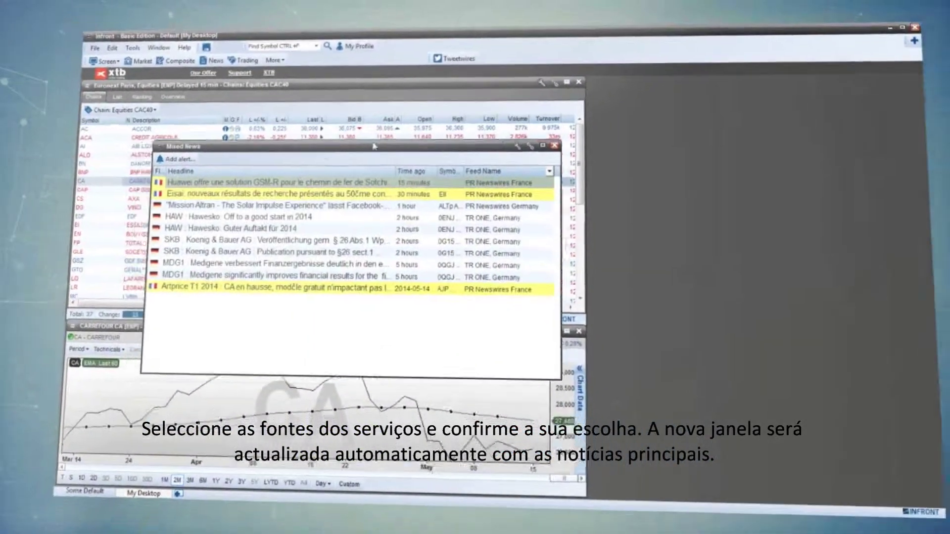
left_click_drag(373, 146, 624, 103)
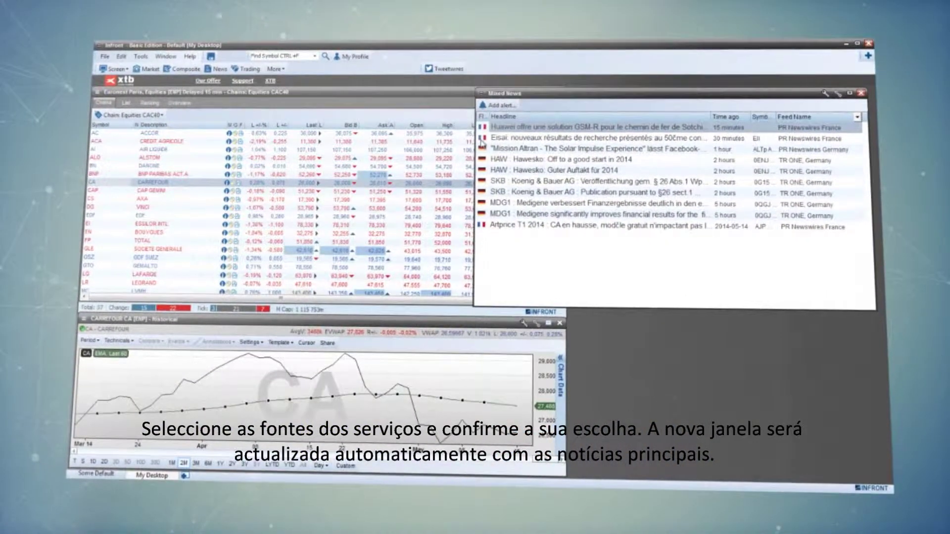
left_click_drag(560, 142, 570, 142)
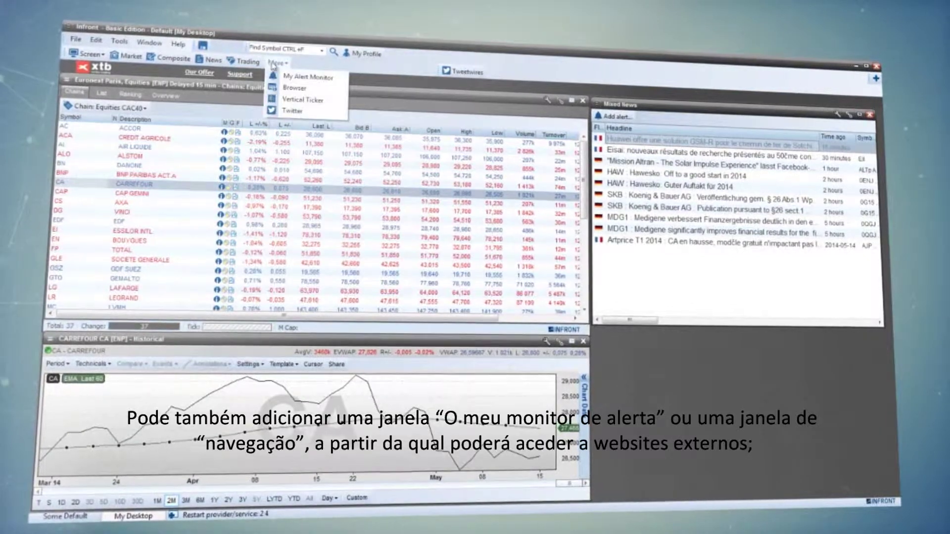
left_click(325, 91)
type("www.cnn.com")
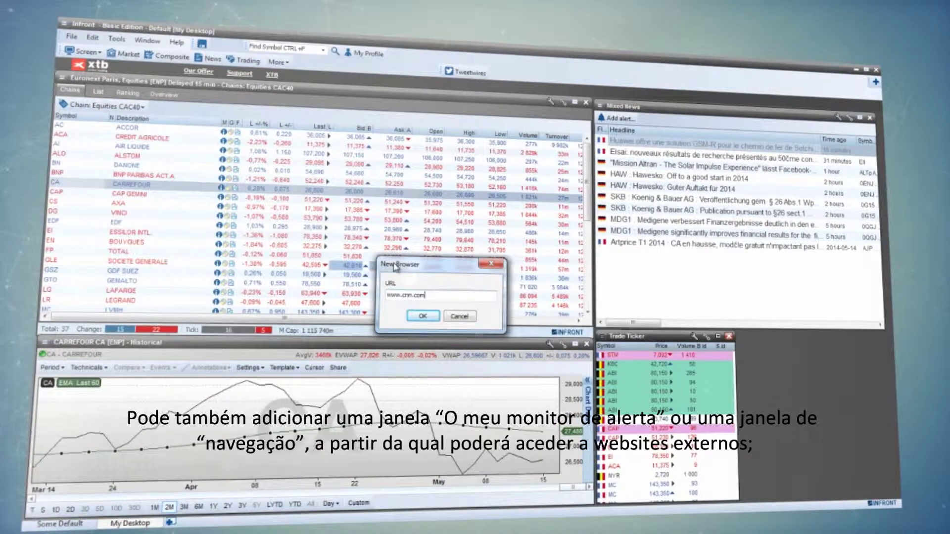
key("Return")
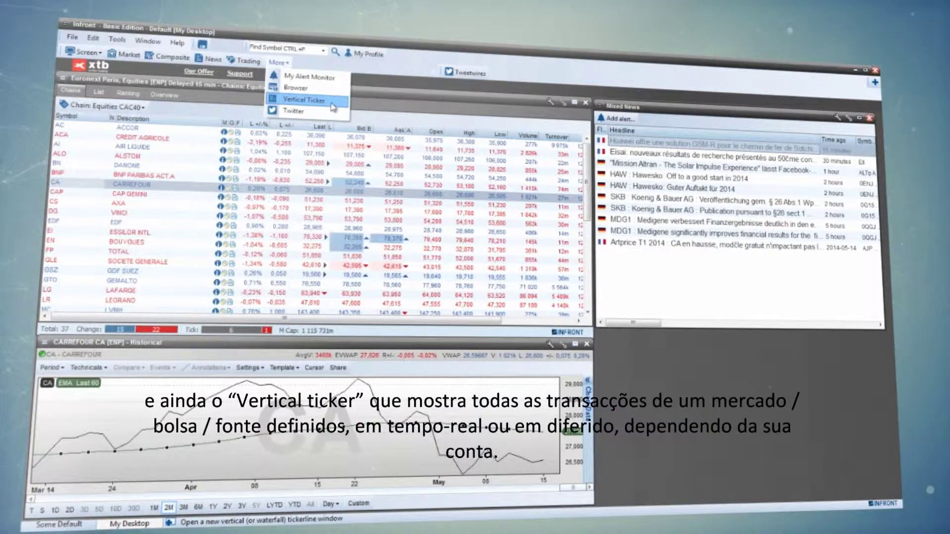
left_click(333, 105)
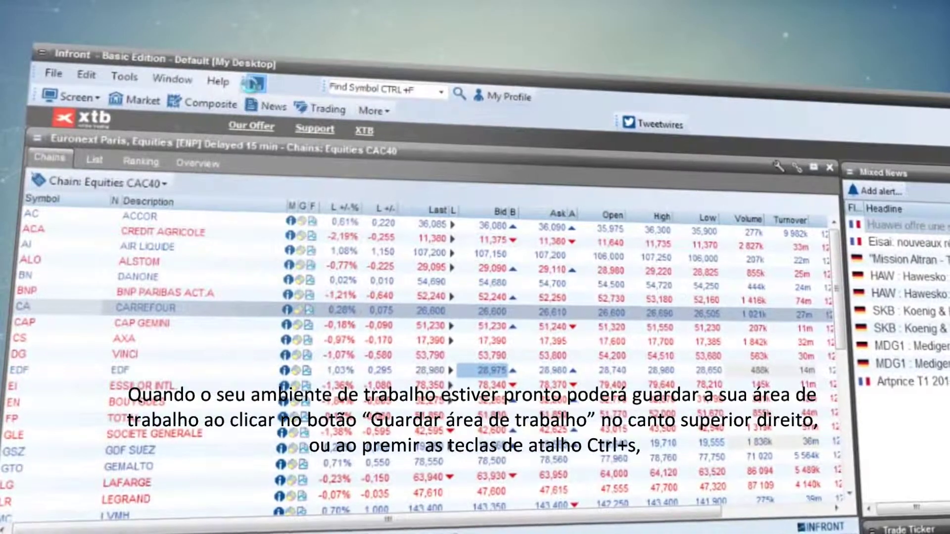
Save the workspace, confirming replacement of the existing saved version
left_click(253, 84)
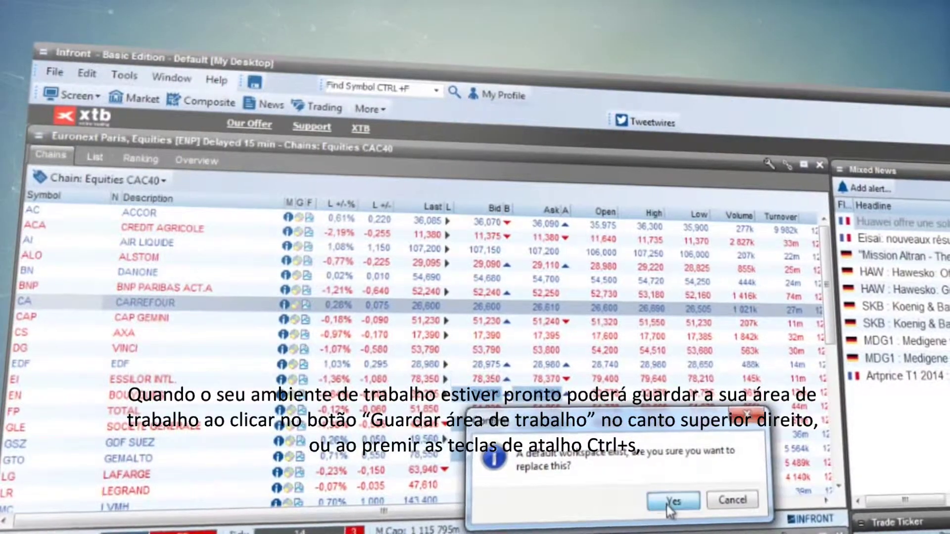
left_click(671, 502)
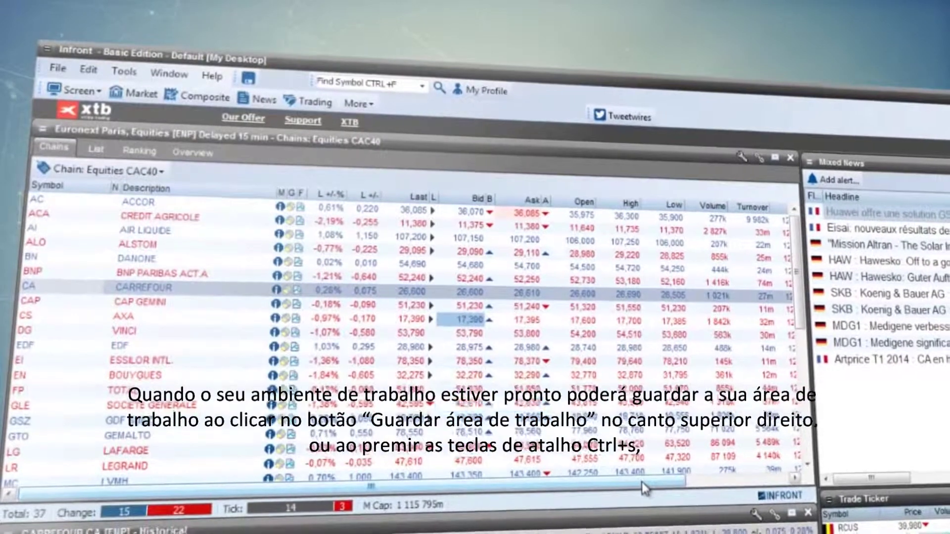